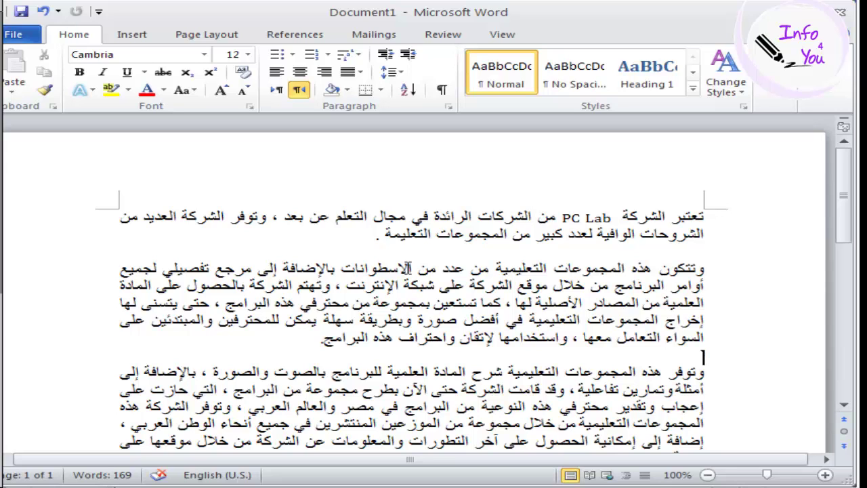
Step: After glancing at the File info view, begin saving the document into My Documents
{"action": "left_click", "coordinate": [27, 35]}
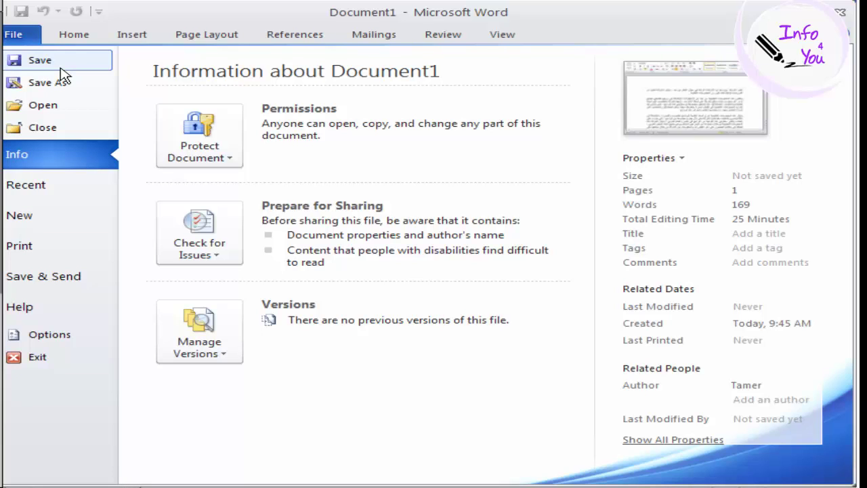
{"action": "left_click", "coordinate": [30, 35]}
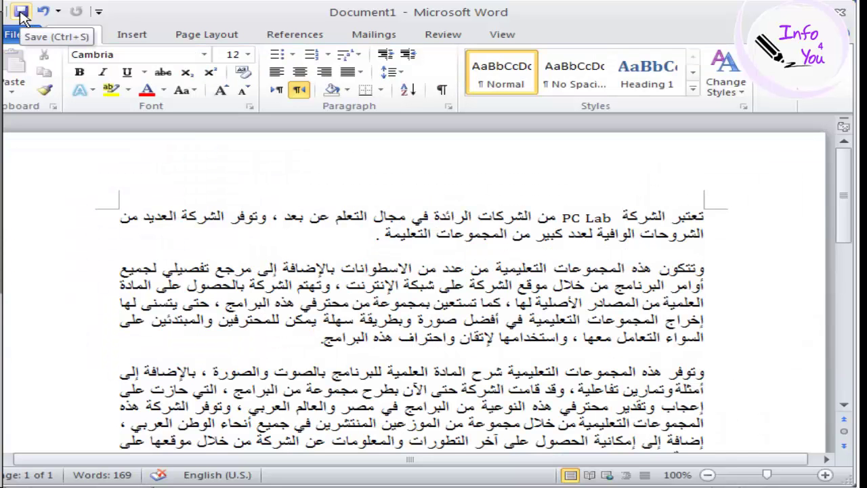
{"action": "left_click", "coordinate": [21, 13]}
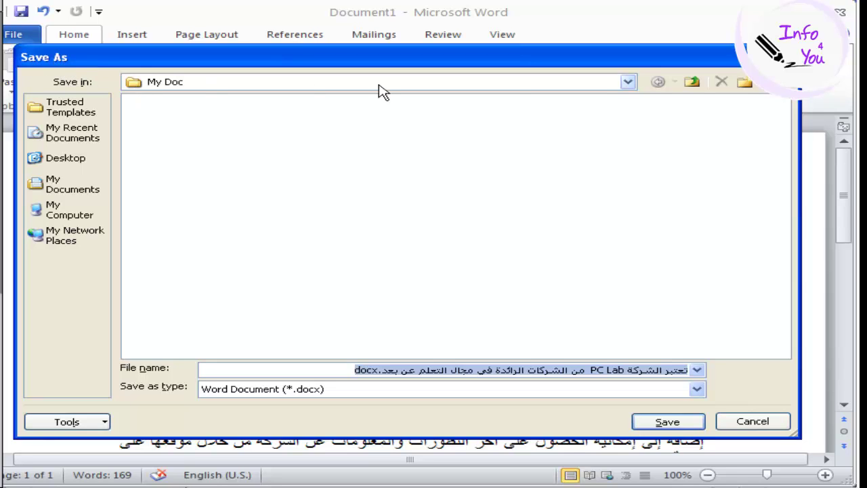
{"action": "left_click", "coordinate": [627, 82]}
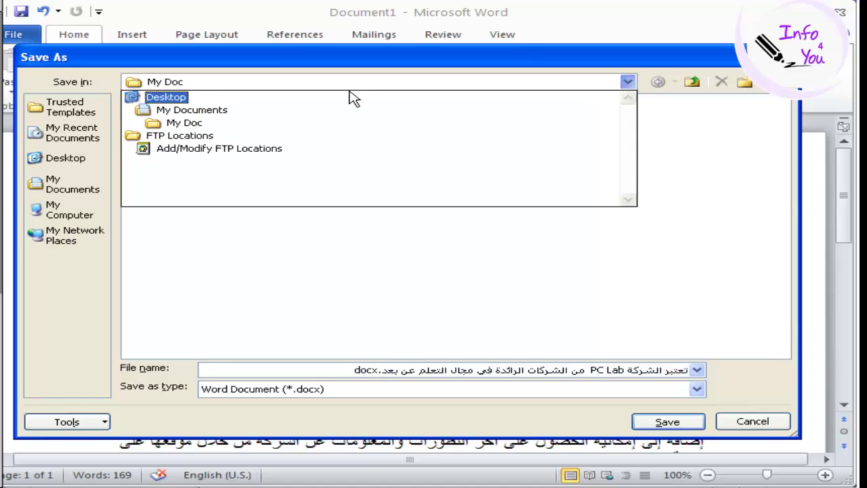
{"action": "left_click", "coordinate": [337, 110]}
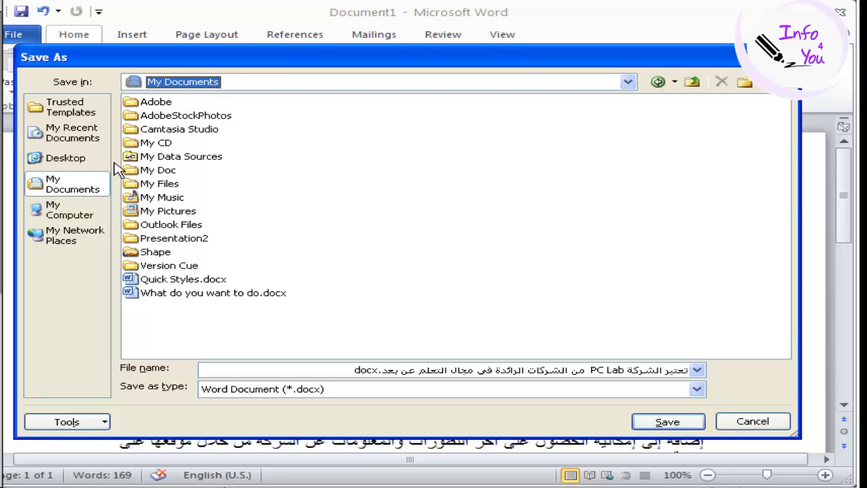
{"action": "left_click", "coordinate": [82, 157]}
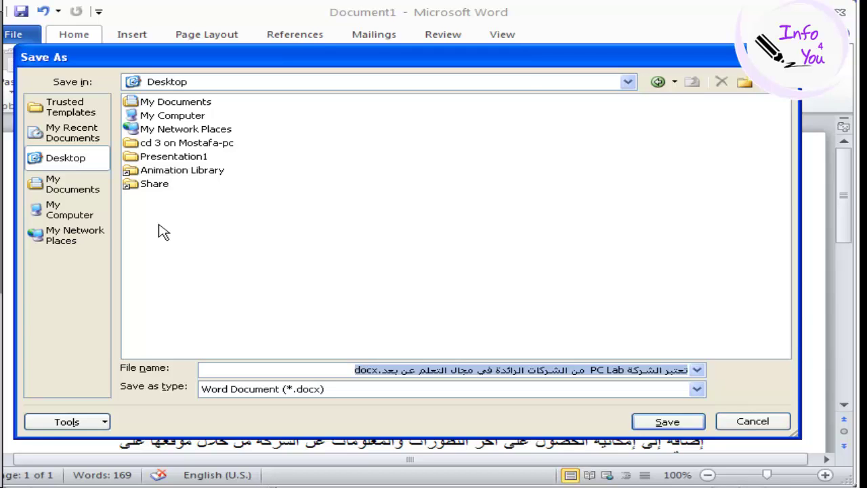
{"action": "left_click", "coordinate": [93, 215]}
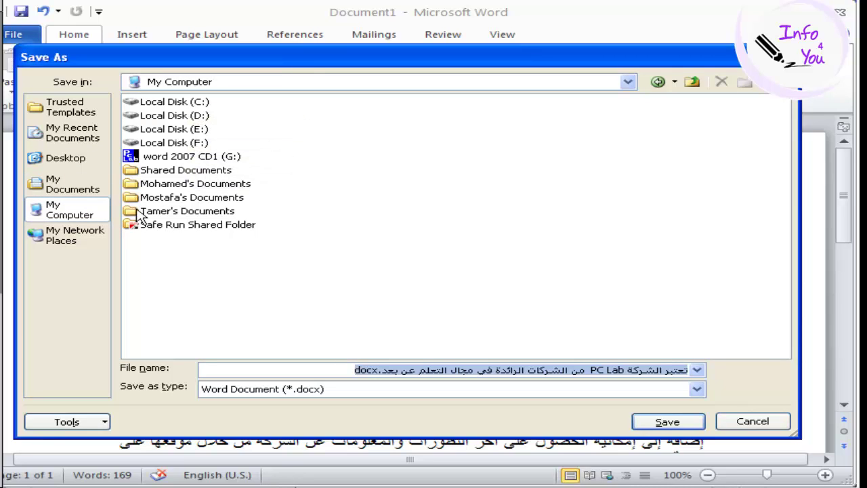
{"action": "left_click", "coordinate": [68, 235]}
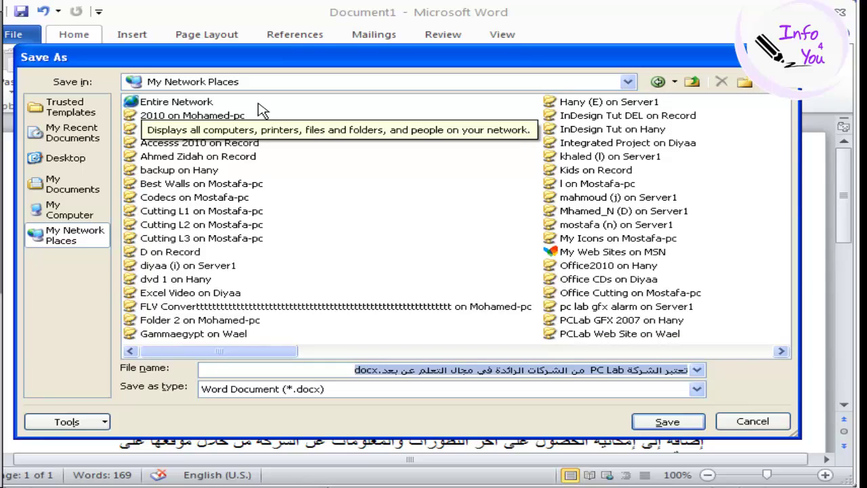
{"action": "left_click", "coordinate": [85, 186]}
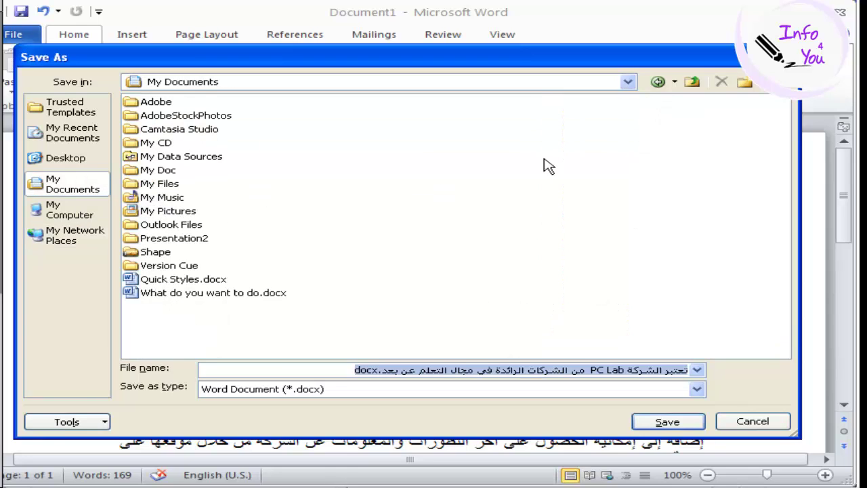
Step: Add a folder called 'My Document' in My Documents and open it as the save location
{"action": "left_click", "coordinate": [745, 84]}
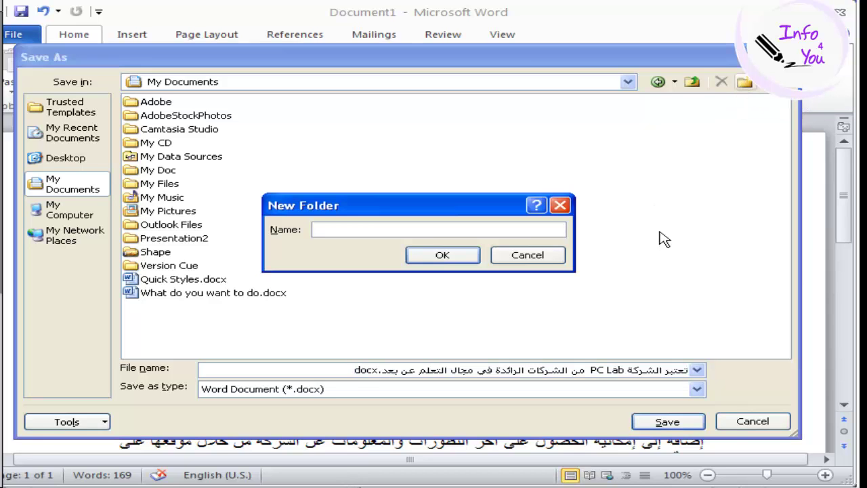
{"action": "type", "text": "M"}
{"action": "type", "text": "y D"}
{"action": "type", "text": "oc"}
{"action": "type", "text": "ument"}
{"action": "left_click", "coordinate": [468, 256]}
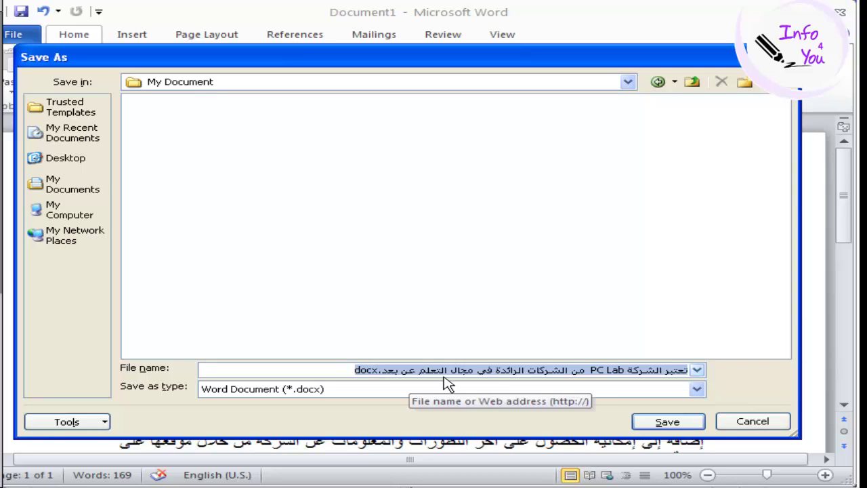
Step: Name the file 'شركة PC Lab' and save it as a .docx in the My Document folder
{"action": "type", "text": "ال"}
{"action": "key", "text": "BackSpace"}
{"action": "key", "text": "BackSpace"}
{"action": "type", "text": "ال"}
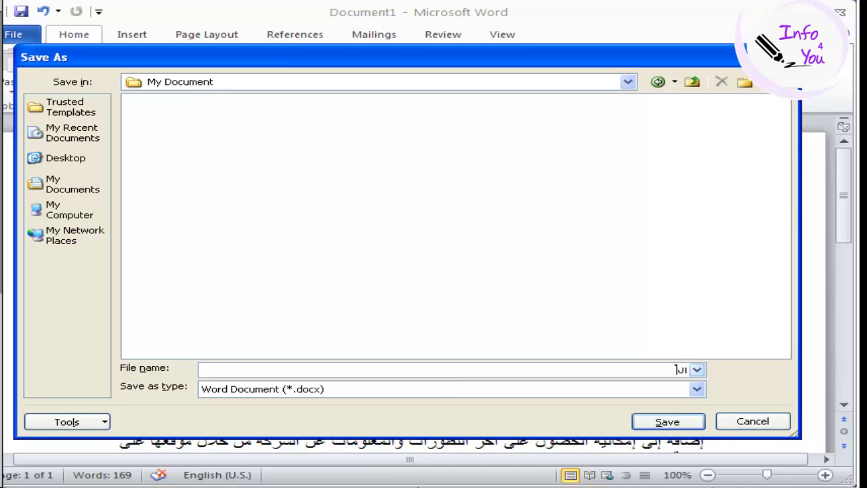
{"action": "key", "text": "BackSpace"}
{"action": "key", "text": "BackSpace"}
{"action": "type", "text": "ش"}
{"action": "type", "text": "ركةP"}
{"action": "type", "text": "C Lab"}
{"action": "left_click", "coordinate": [666, 420]}
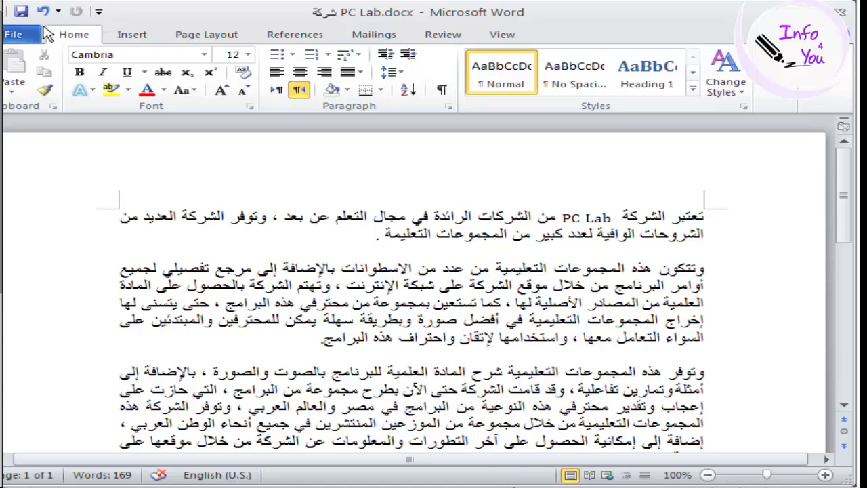
Step: Reopen Save As from the File menu and expand the Save as type format list
{"action": "left_click", "coordinate": [12, 35]}
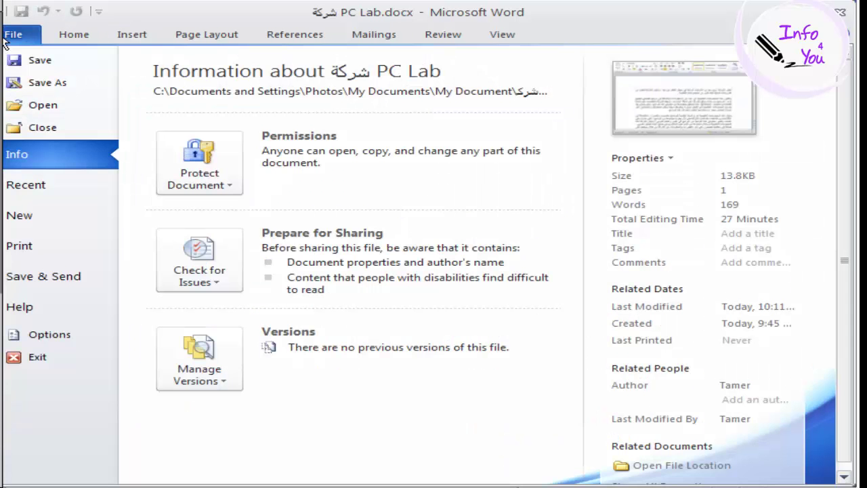
{"action": "left_click", "coordinate": [48, 83]}
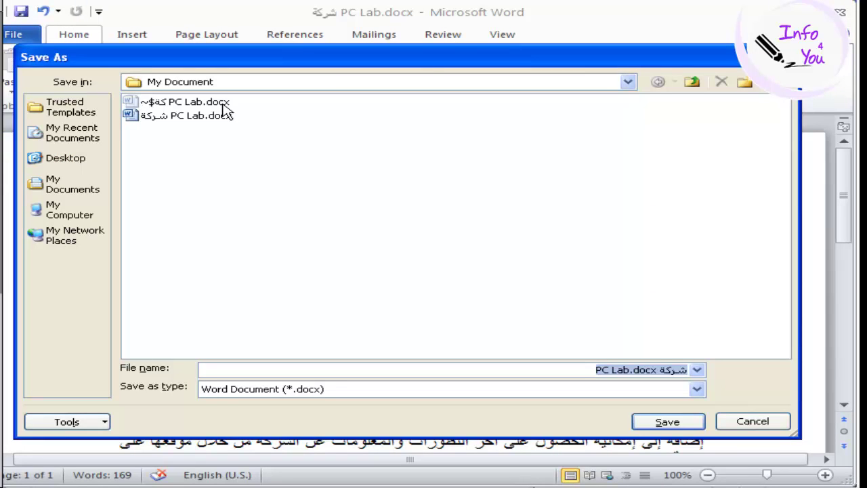
{"action": "left_click", "coordinate": [505, 391]}
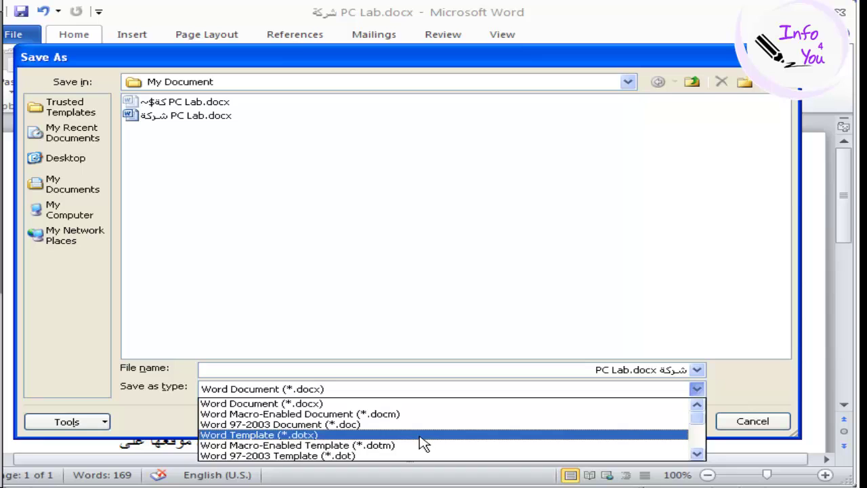
Step: Save a copy as Word 97-2003 Document (*.doc), named شركة PC Lab.doc
{"action": "scroll", "coordinate": [421, 442], "scroll_direction": "down", "scroll_amount": 1}
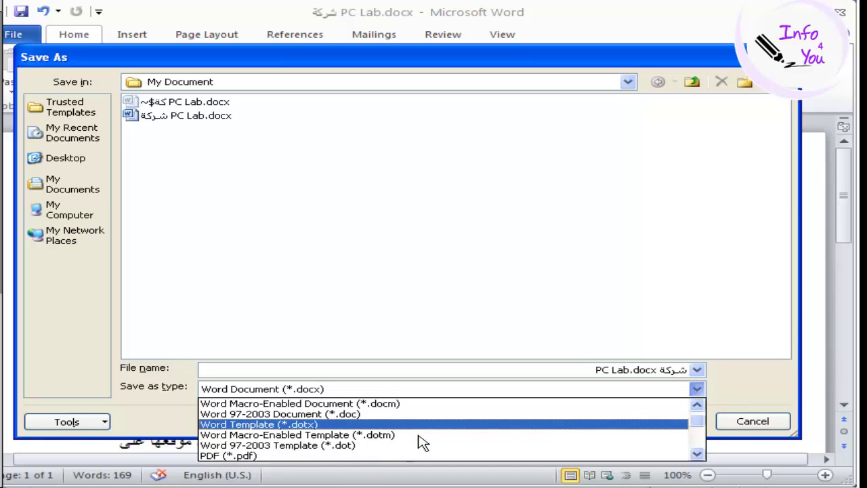
{"action": "scroll", "coordinate": [422, 442], "scroll_direction": "down", "scroll_amount": 1}
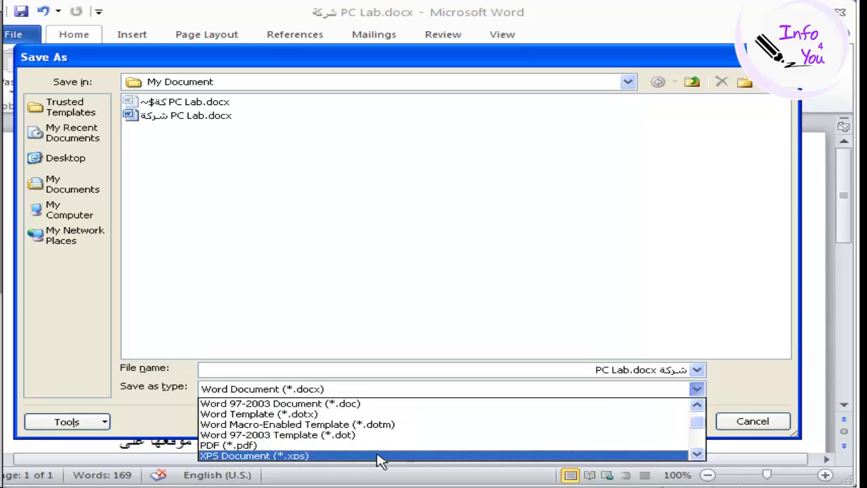
{"action": "left_click", "coordinate": [395, 406]}
{"action": "left_click", "coordinate": [664, 422]}
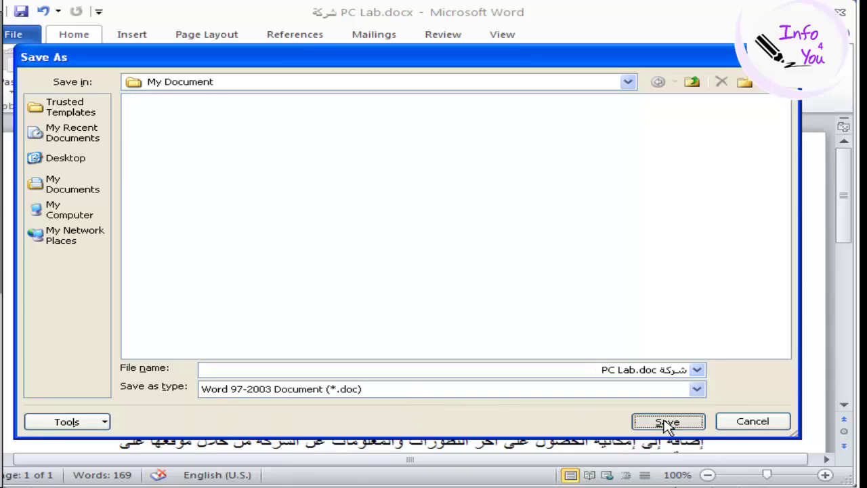